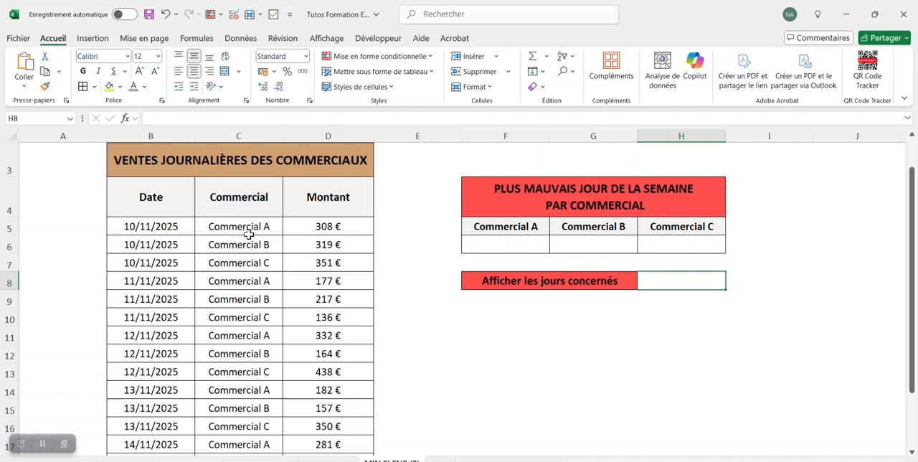
click(276, 229)
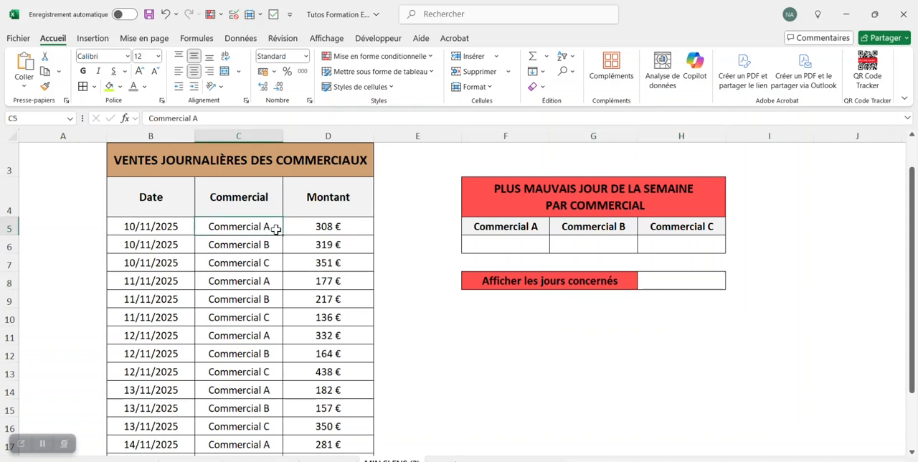
click(270, 245)
click(278, 263)
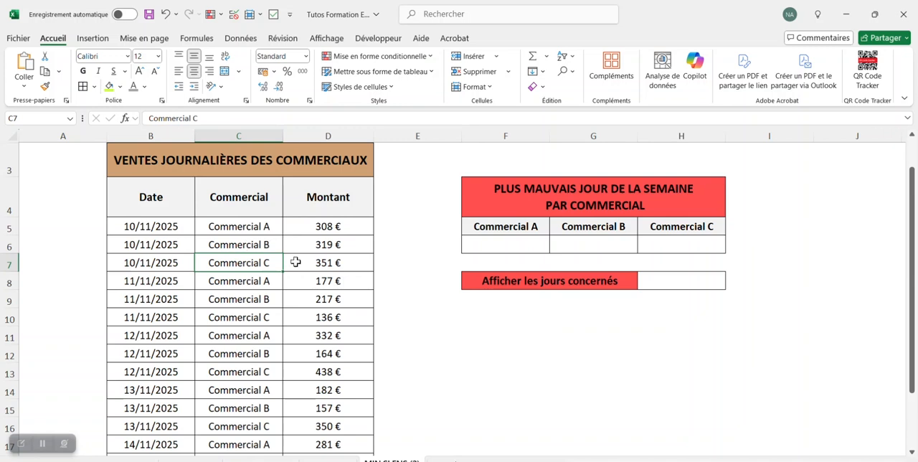
- Start a MIN.SI.ENS formula in F6 with the amounts D5:D19 as the minimum range
click(528, 242)
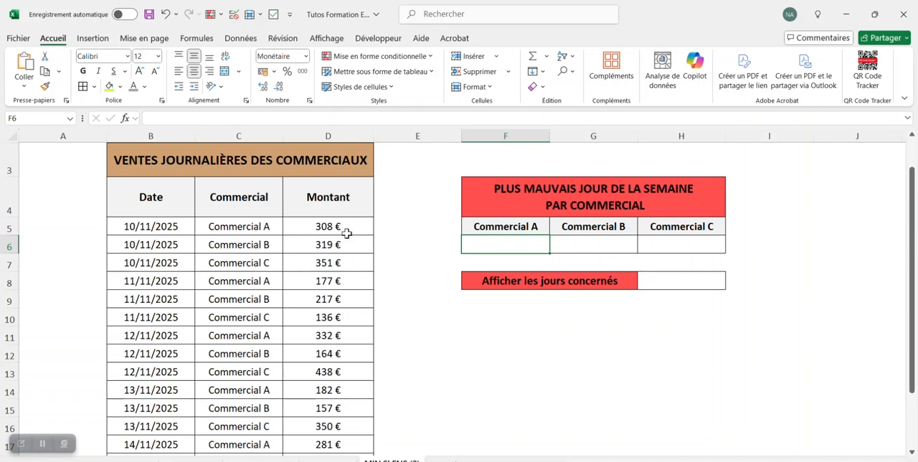
click(304, 117)
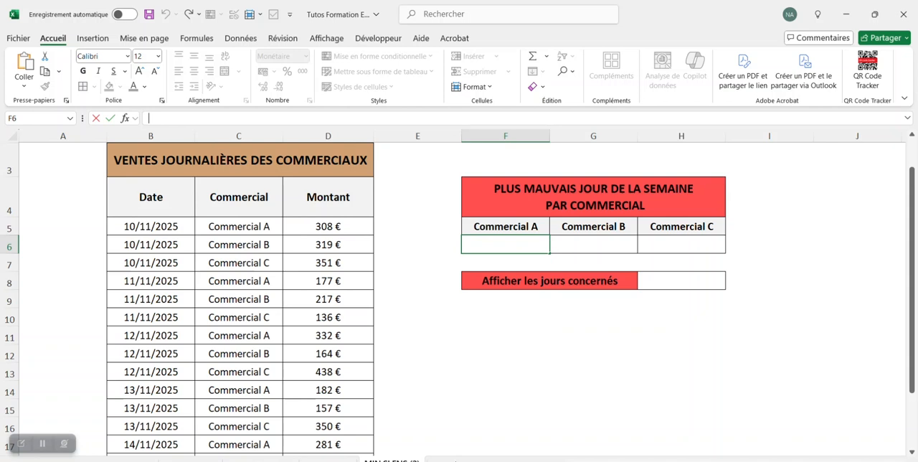
text(=mi)
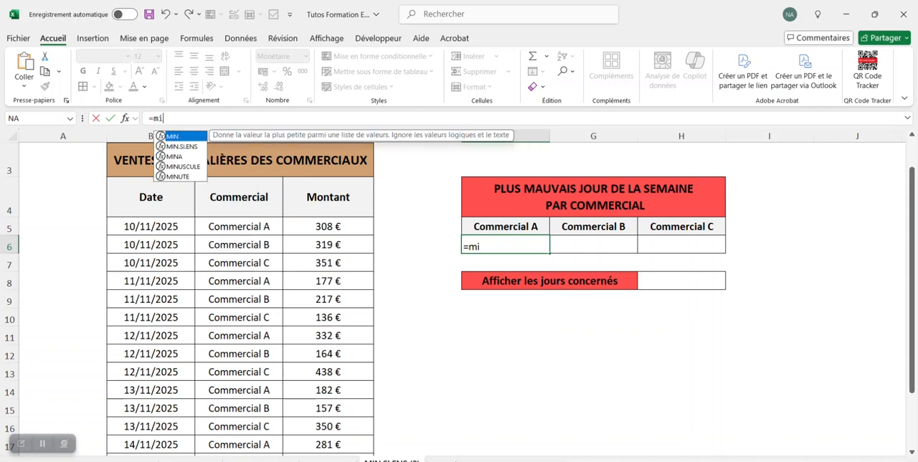
double_click(183, 148)
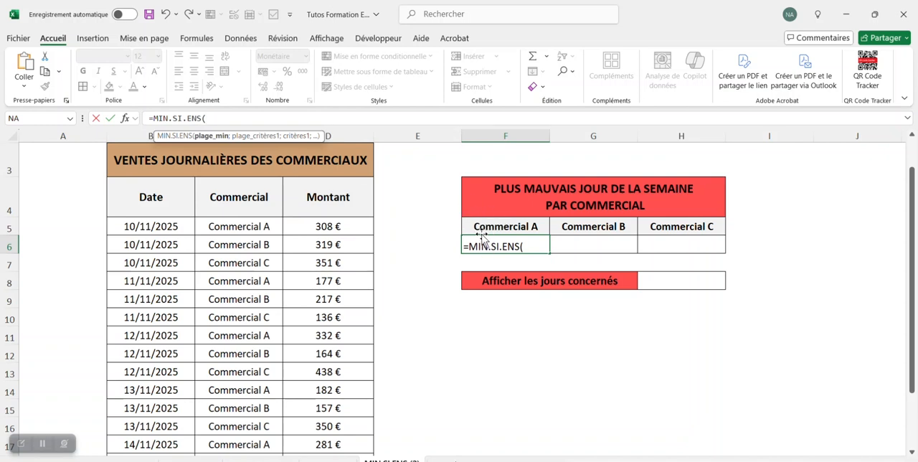
scroll(416, 226, up, 1)
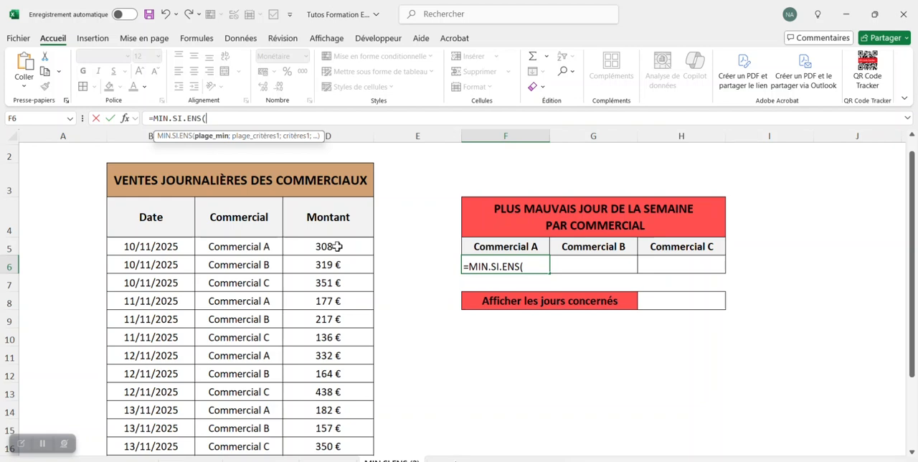
drag(337, 246, 349, 434)
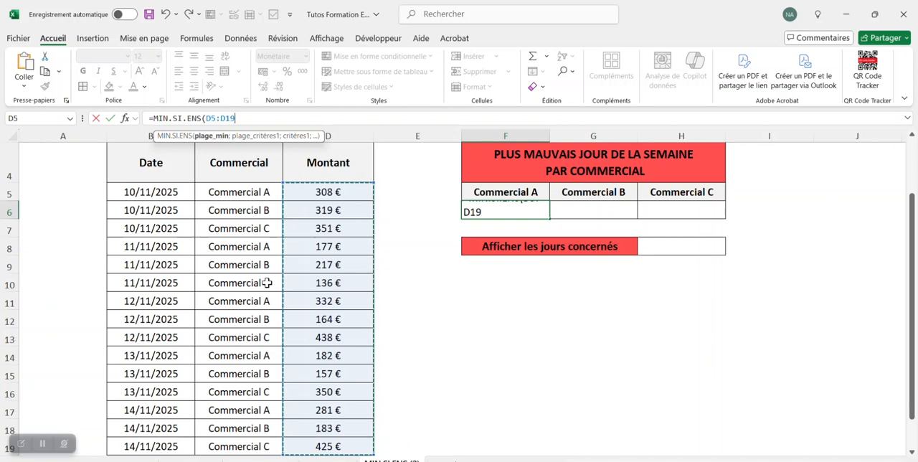
scroll(266, 282, up, 1)
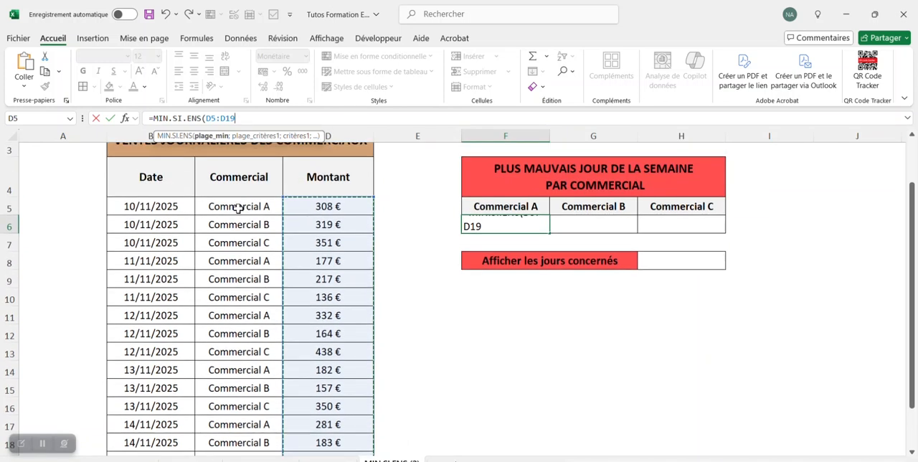
- Add C5:C19 as the criteria range and F5 as the criterion, and close the formula's parenthesis
text(;)
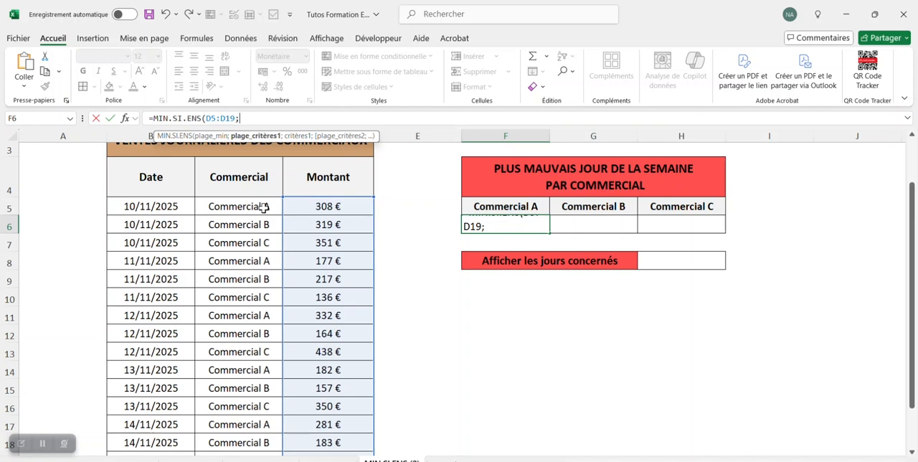
drag(266, 208, 244, 456)
scroll(258, 323, up, 2)
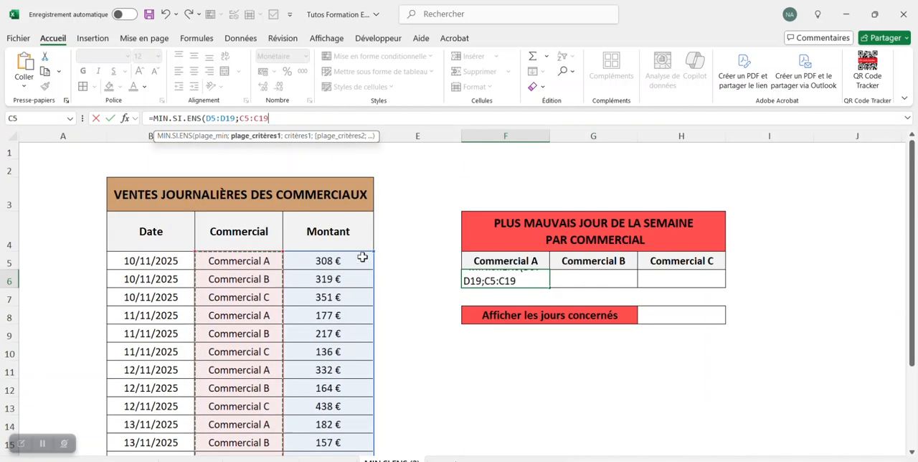
text(;)
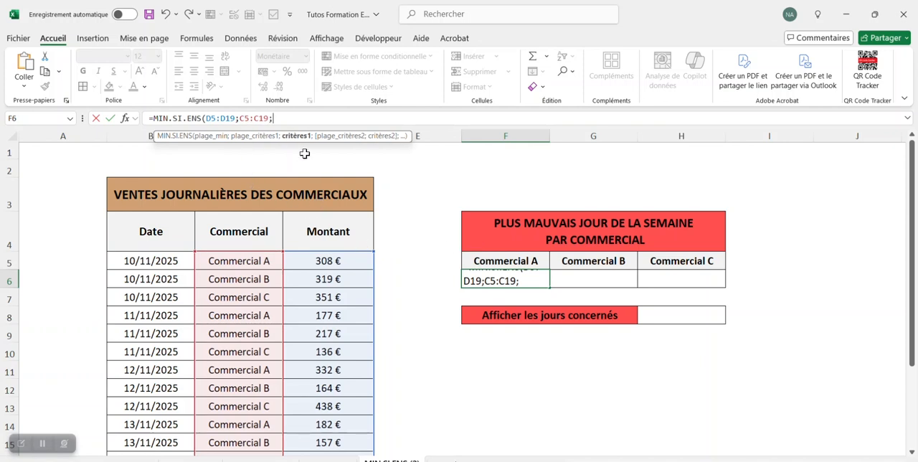
click(540, 260)
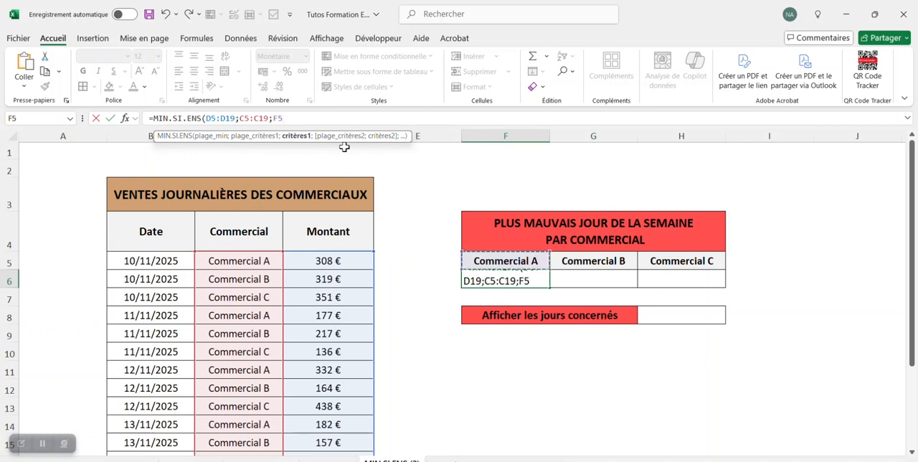
text())
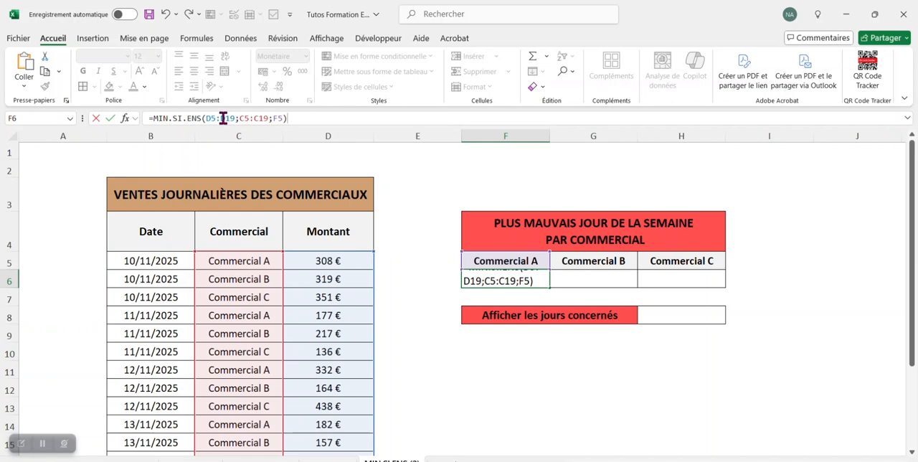
- Make the ranges D5:D19 and C5:C19 absolute, keep F5 relative, and confirm the formula in F6
double_click(223, 118)
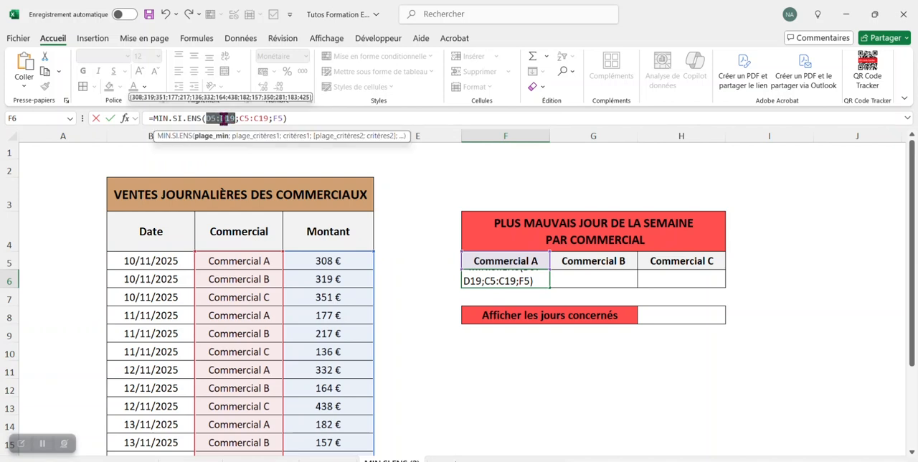
key(F4)
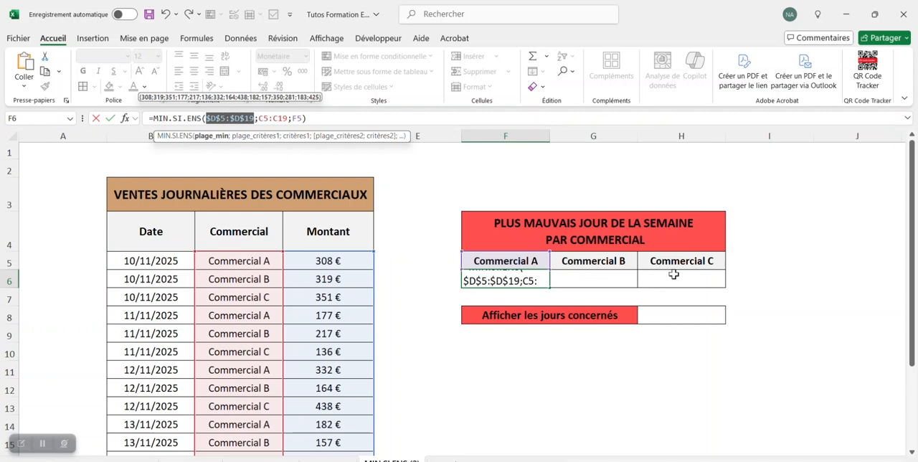
double_click(281, 118)
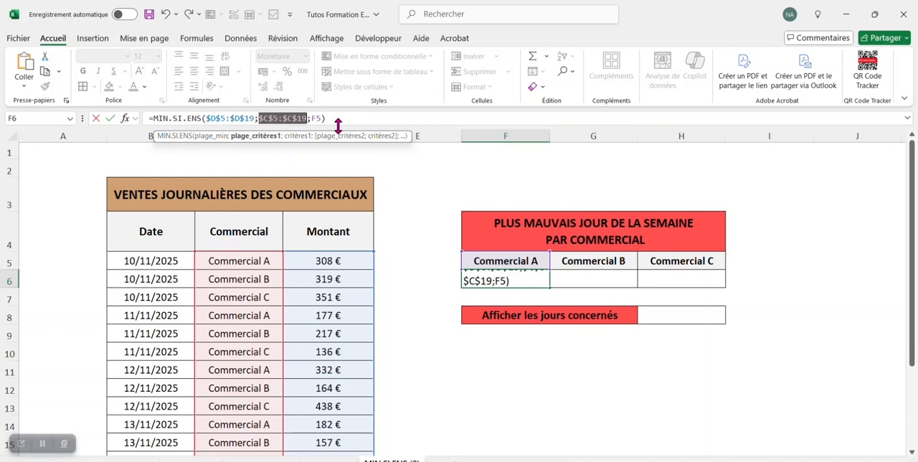
key(F4)
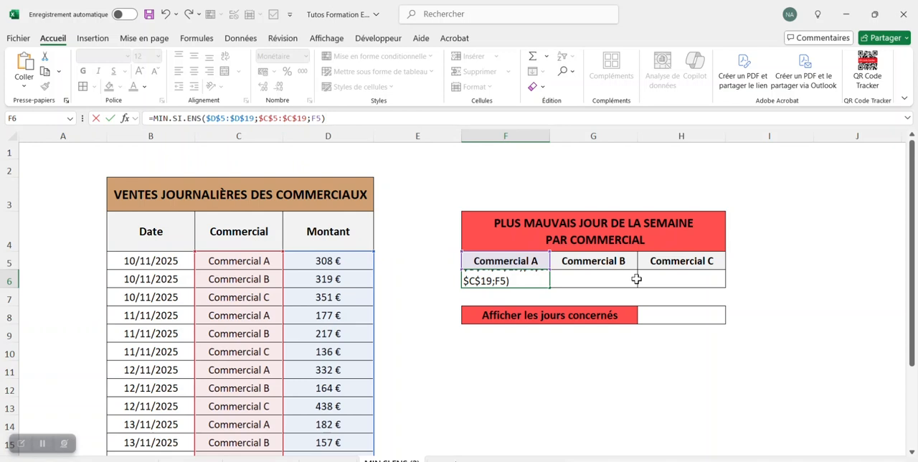
click(319, 117)
click(314, 118)
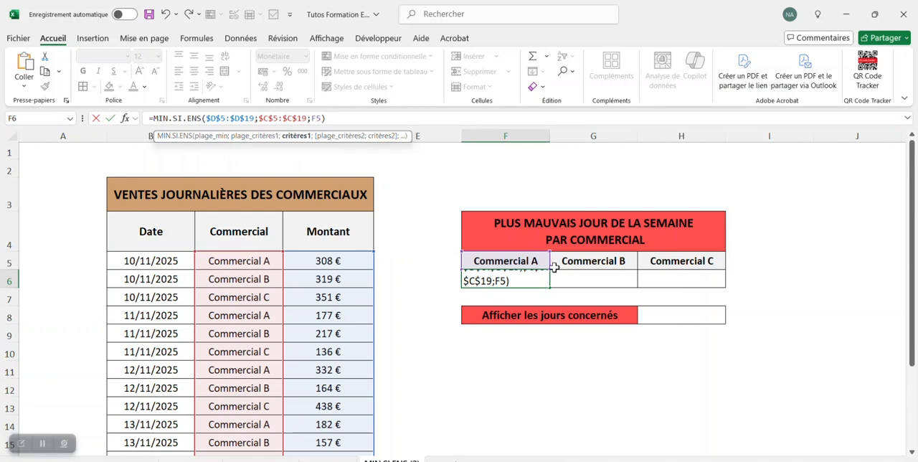
click(348, 120)
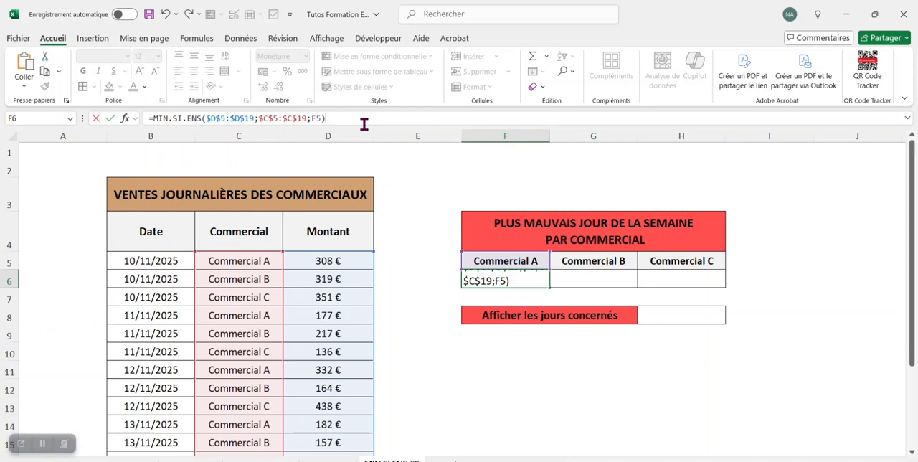
key(Return)
- Fill the F6 formula across to G6 and H6 for Commercial B and Commercial C
click(541, 281)
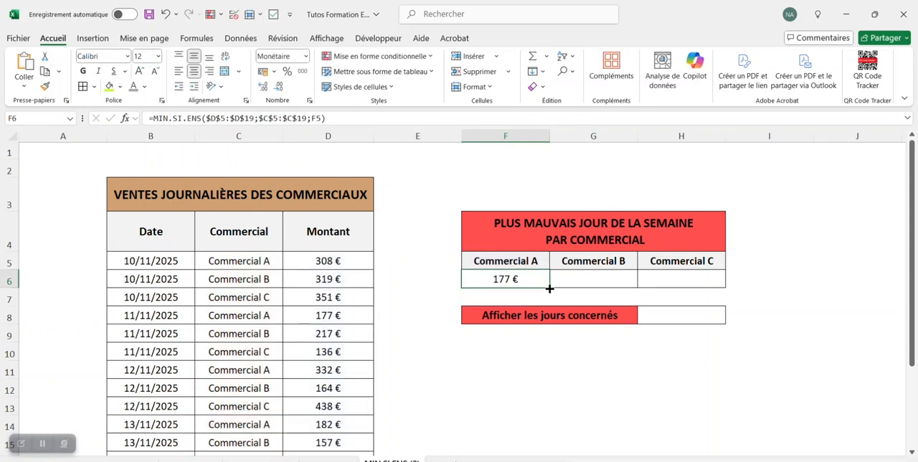
drag(549, 288, 736, 289)
click(749, 277)
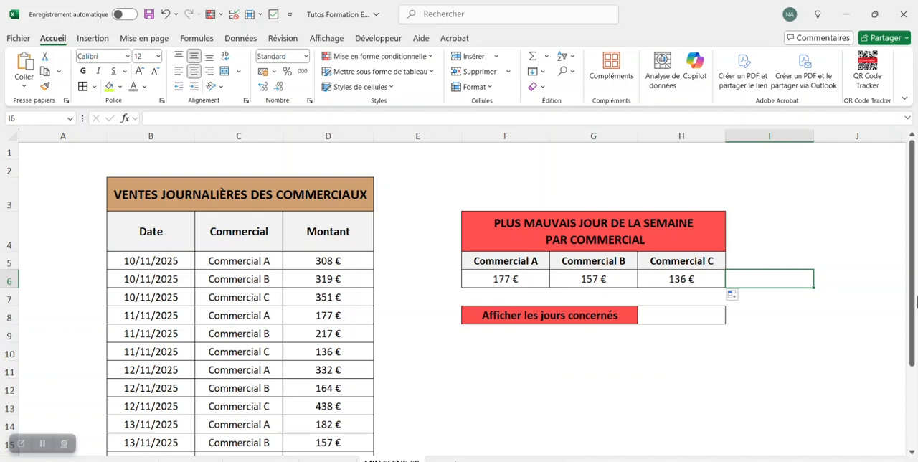
- Insert a checkbox in H8 beside "Afficher les jours concernés"
drag(914, 269, 916, 285)
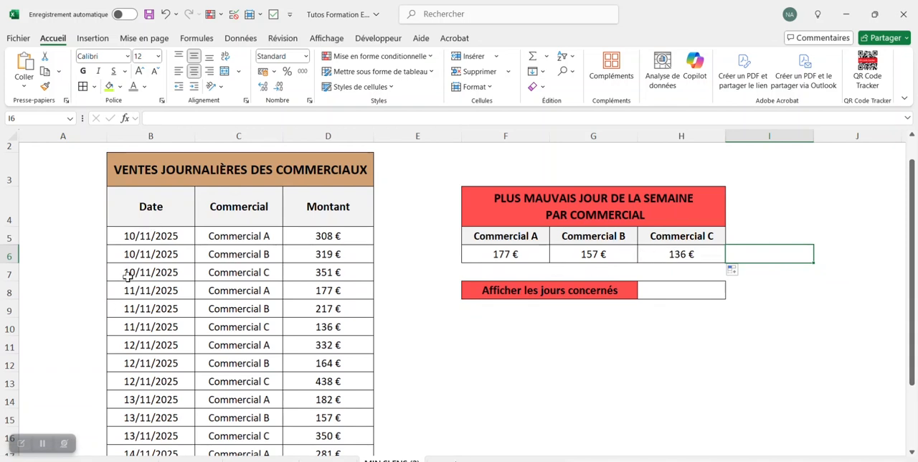
click(681, 291)
click(100, 40)
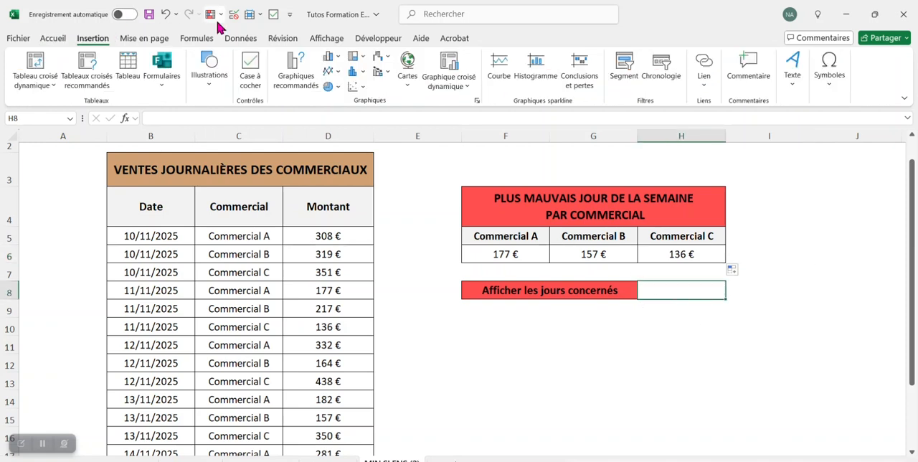
click(251, 68)
click(681, 380)
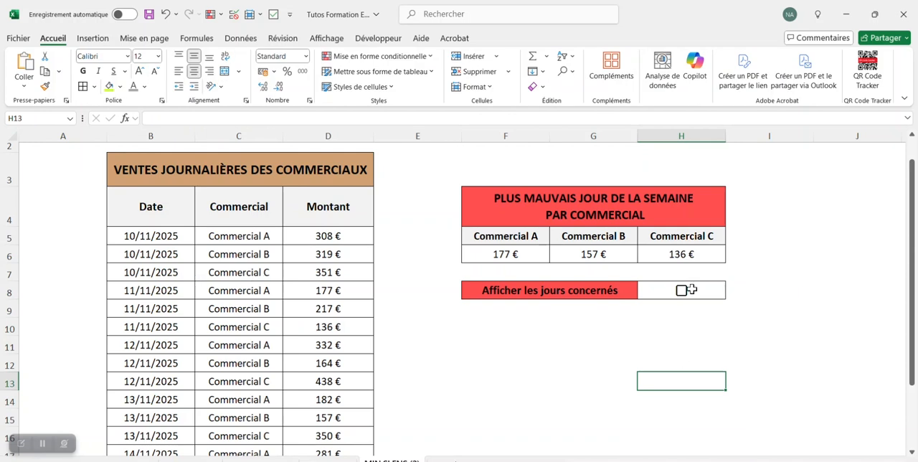
- Create a new formula-based conditional formatting rule for the sales data B5:D19 and make room for entering its formula
drag(144, 232, 344, 451)
scroll(287, 302, up, 1)
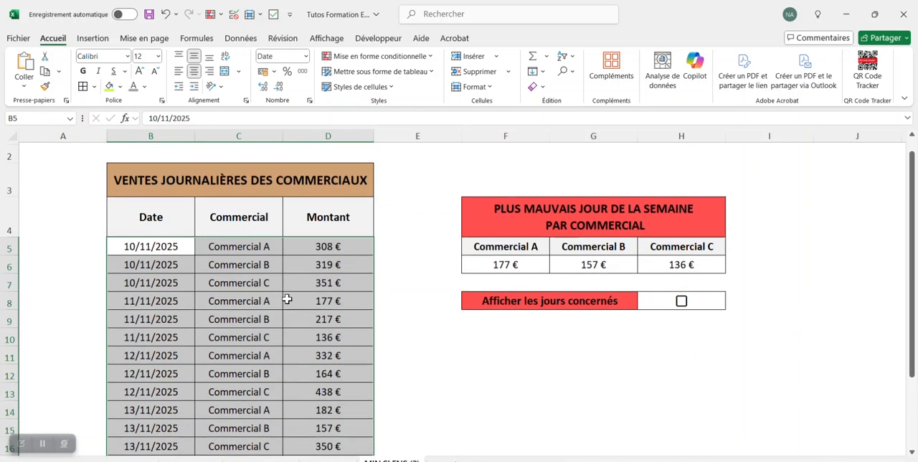
click(403, 58)
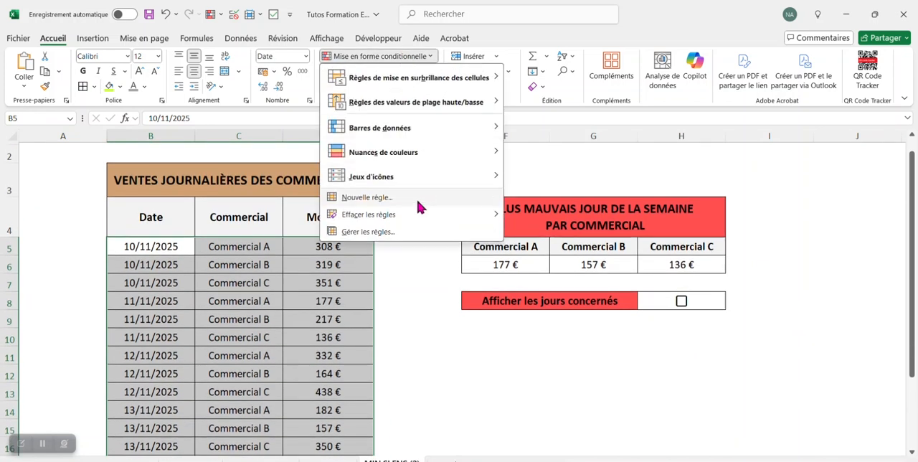
click(411, 229)
click(378, 215)
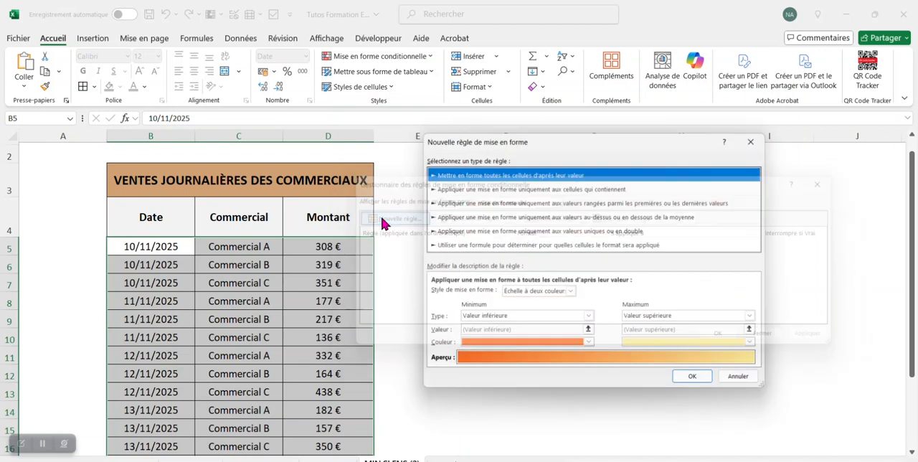
click(485, 246)
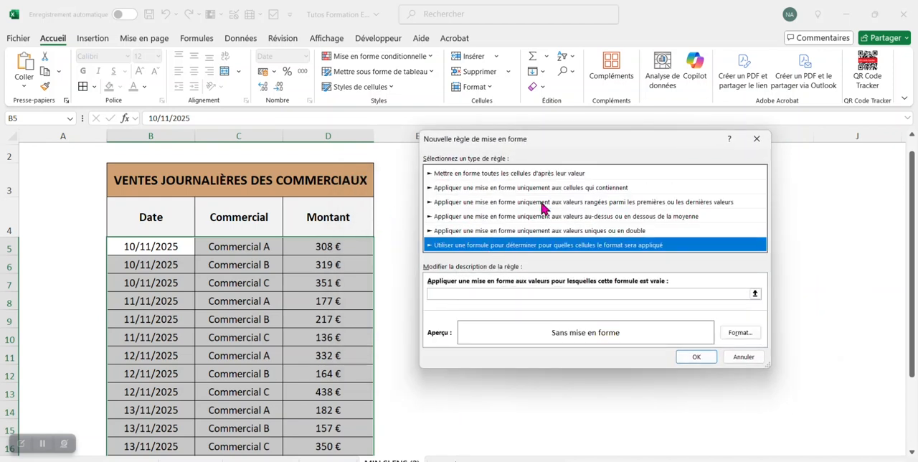
click(754, 295)
drag(581, 144, 608, 171)
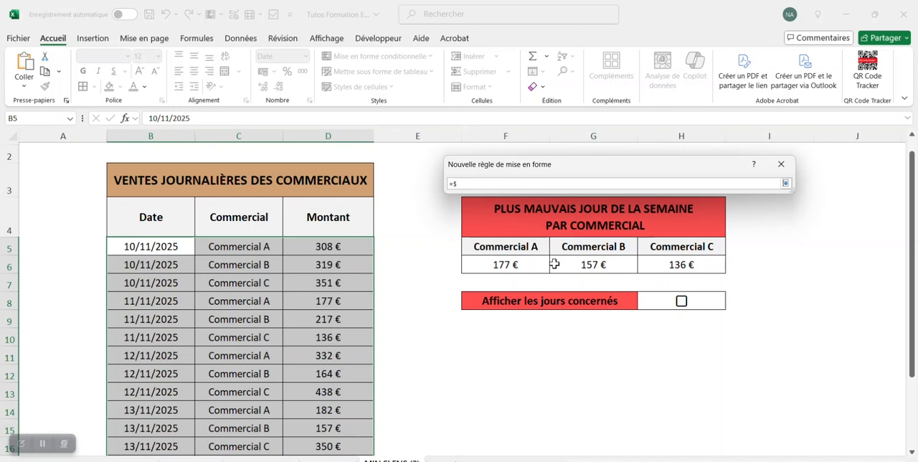
- Begin the rule's formula with an ET function whose first condition is $H$8=vrai
key(BackSpace)
key(BackSpace)
key(BackSpace)
key(BackSpace)
text(=et()
click(708, 301)
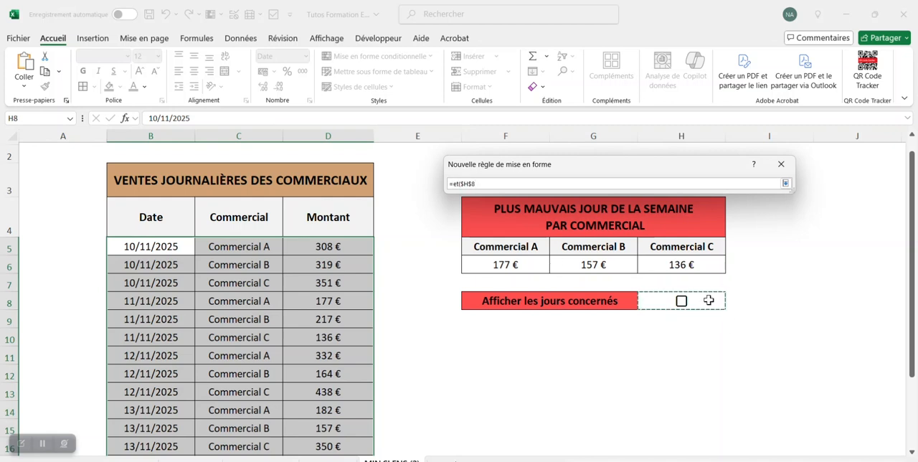
text(=)
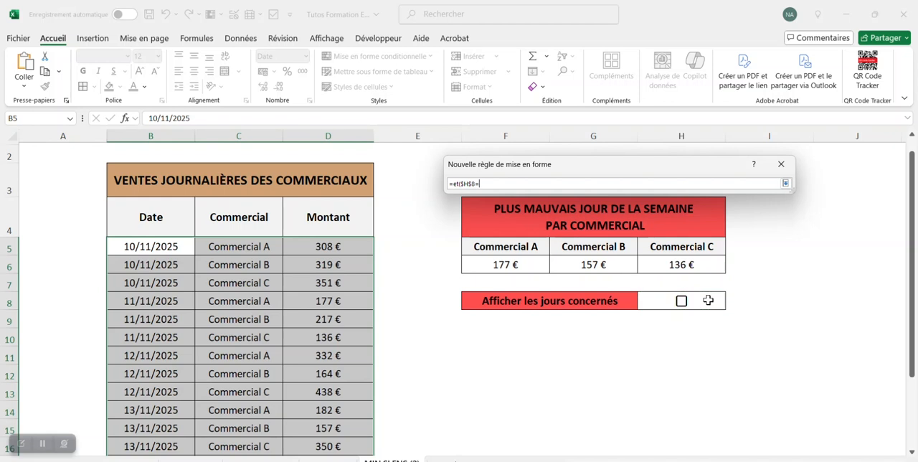
text(vrai;)
- Start the second ET condition by comparing $d5 with MIN.SI.ENS, using $D$5:$D$19 as the minimum range
text($d5=)
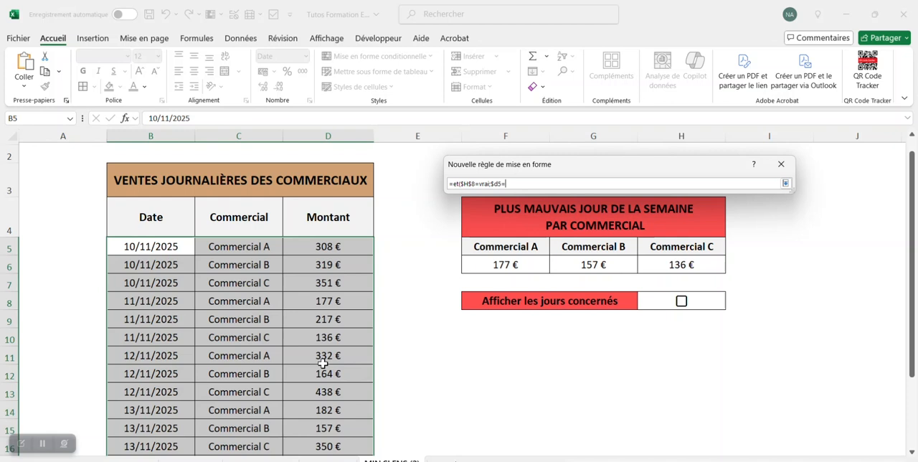
text(MIN.SI.ENS()
key(Caps_Lock)
text(()
drag(336, 244, 375, 380)
scroll(375, 380, up, 2)
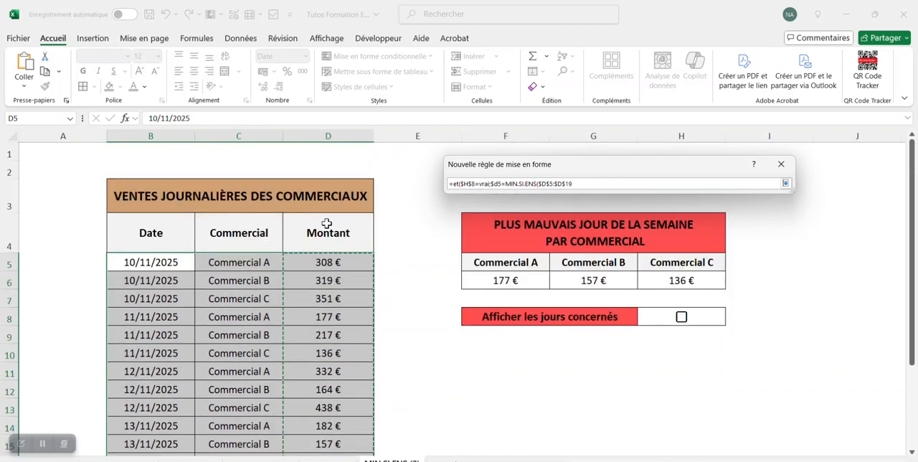
text())
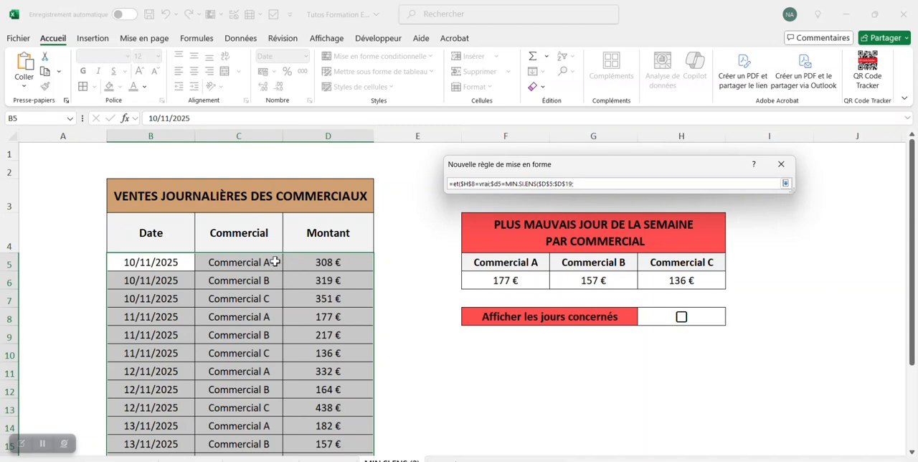
- Complete the rule's MIN.SI.ENS condition with criteria range $C$5:$C$19 and criterion $F$5, closing both functions
drag(271, 262, 253, 459)
text(;)
click(535, 263)
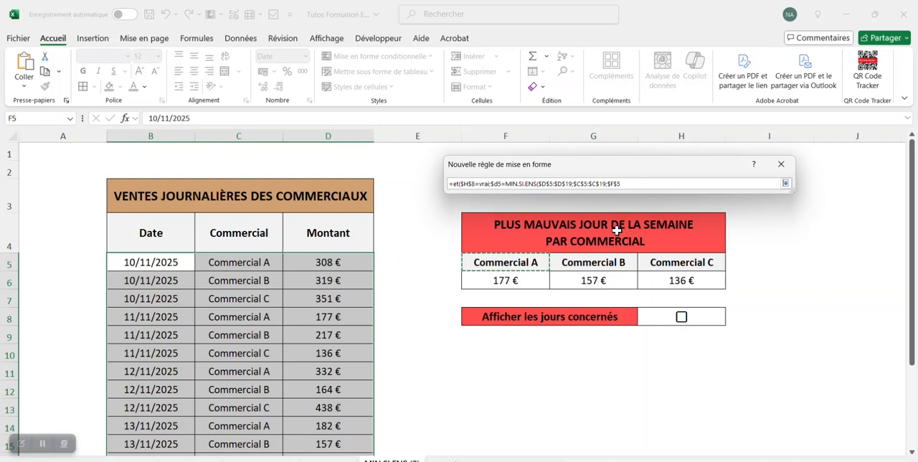
text())
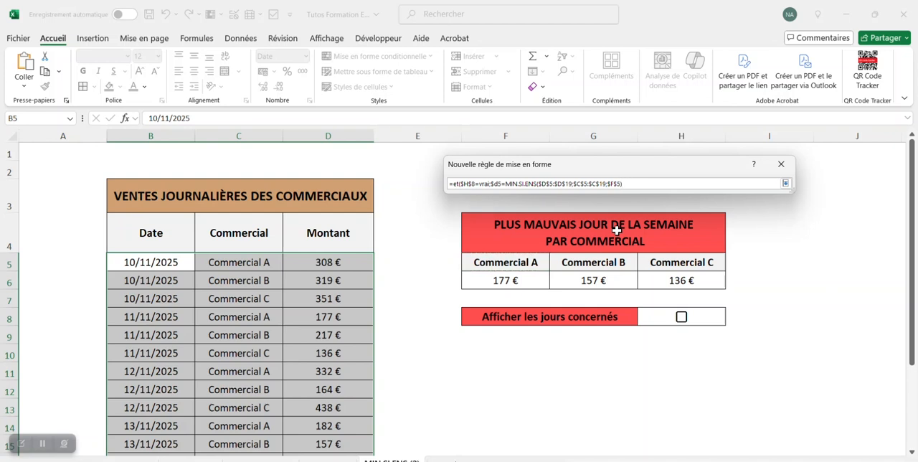
click(785, 185)
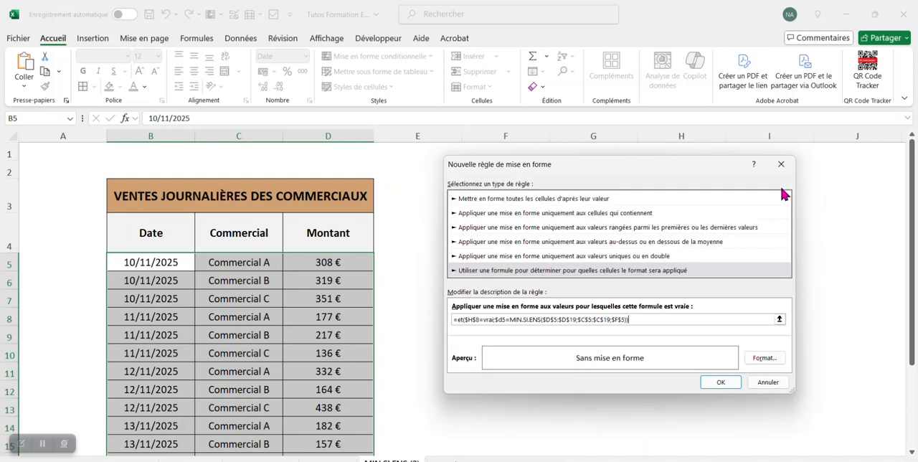
- Give the rule bold text and an orange-red fill, and apply it to the sales data
click(765, 357)
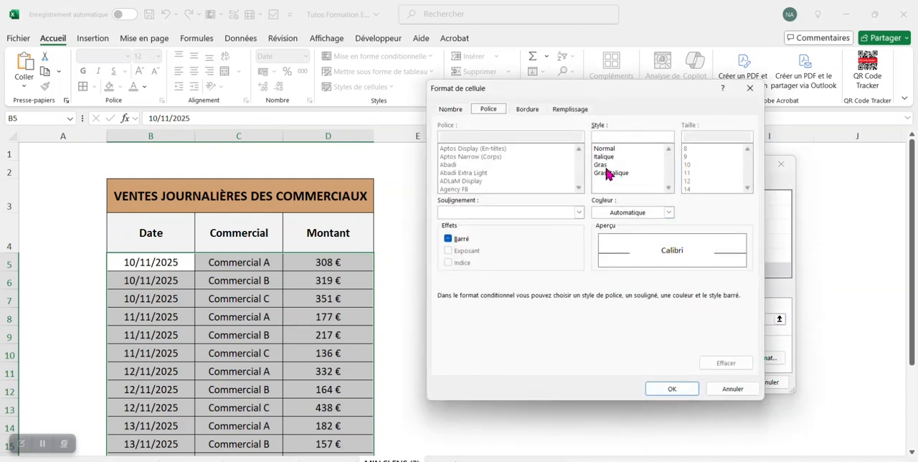
click(604, 166)
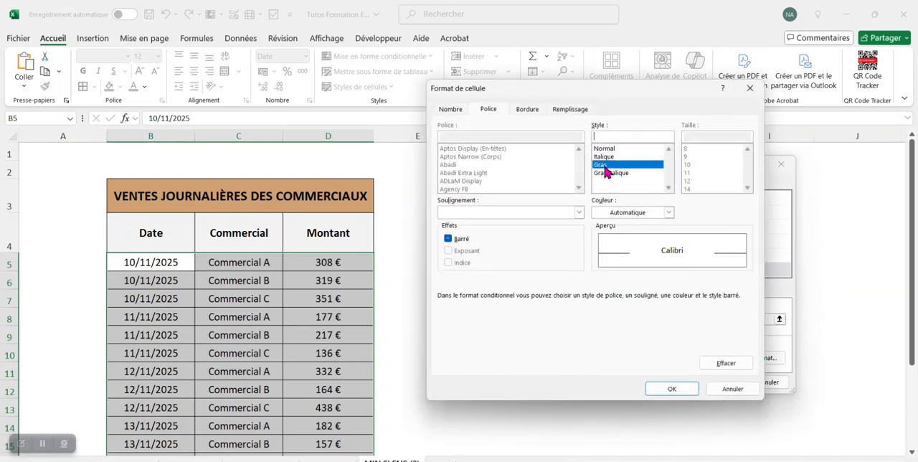
click(570, 110)
click(559, 243)
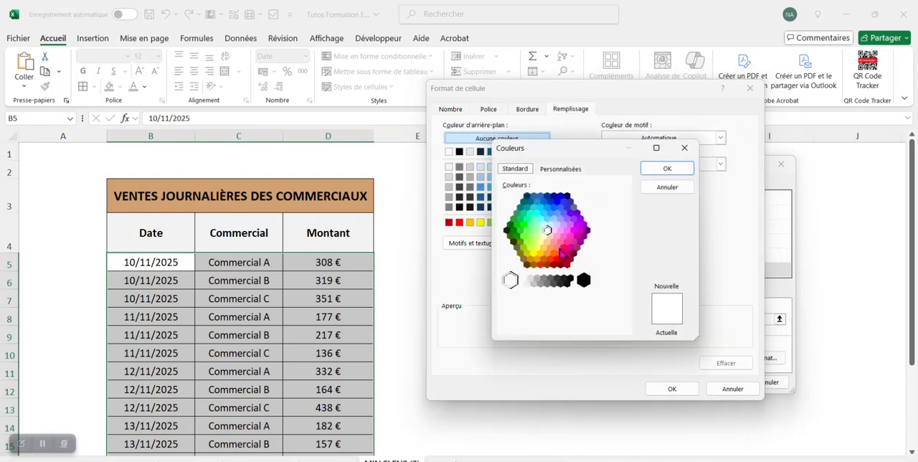
click(551, 259)
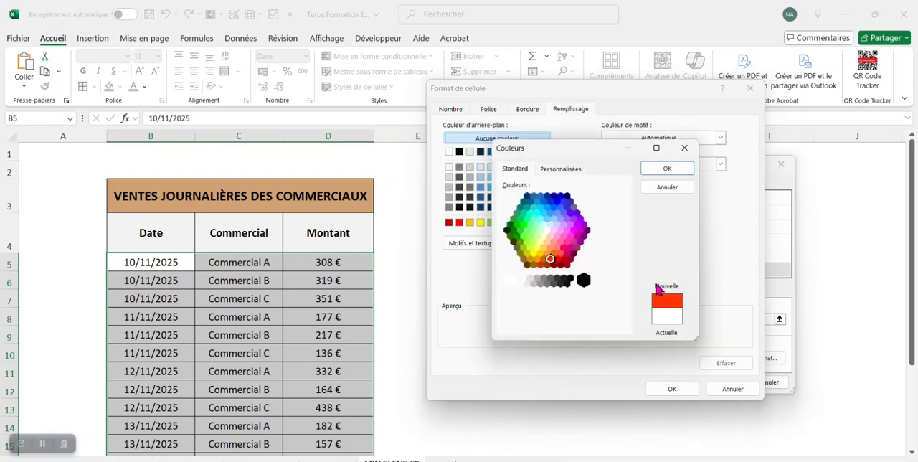
click(660, 170)
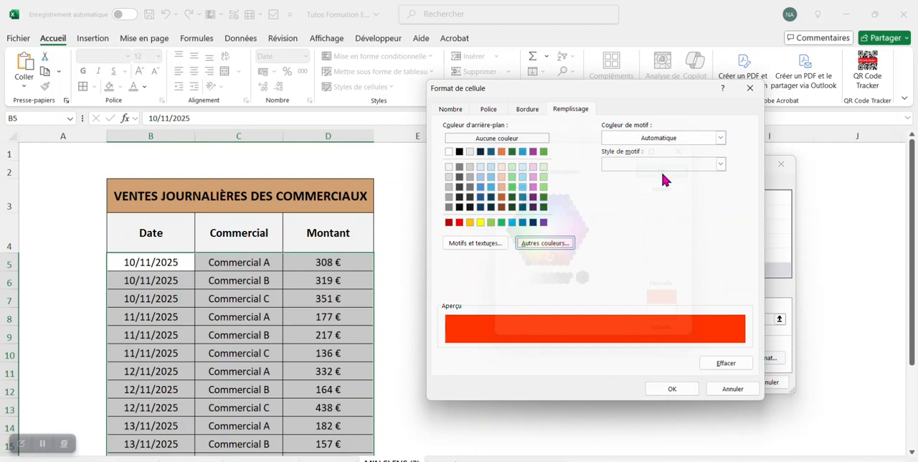
click(670, 389)
click(719, 381)
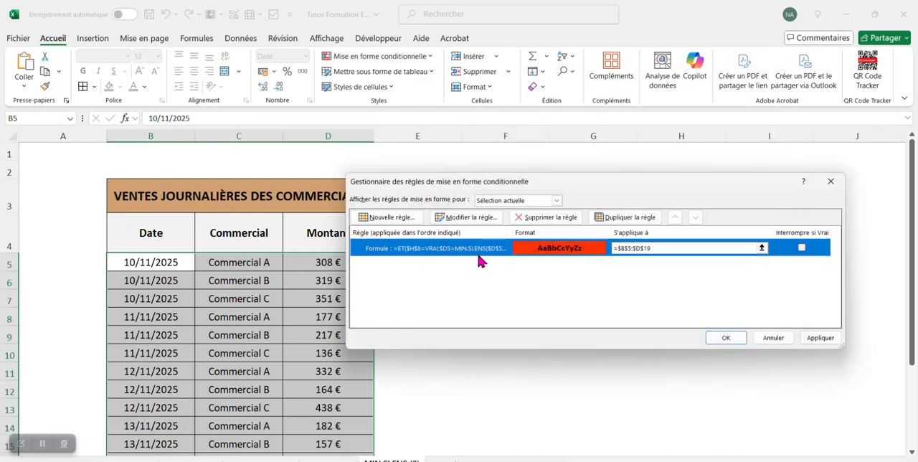
drag(593, 188, 608, 194)
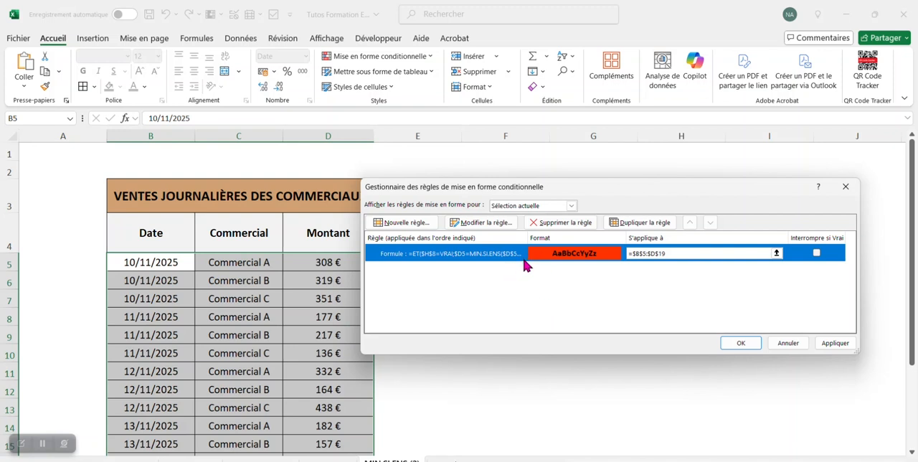
click(741, 344)
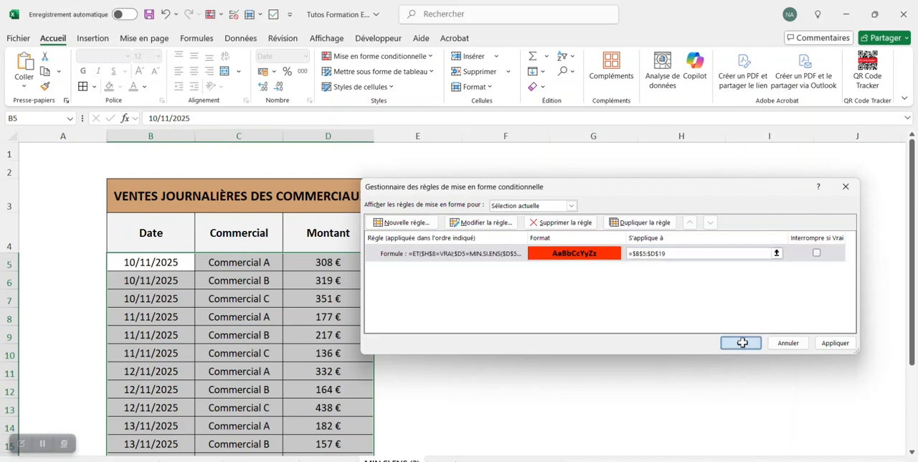
- Test the Commercial A rule by ticking and unticking the checkbox in H8
click(697, 337)
click(681, 317)
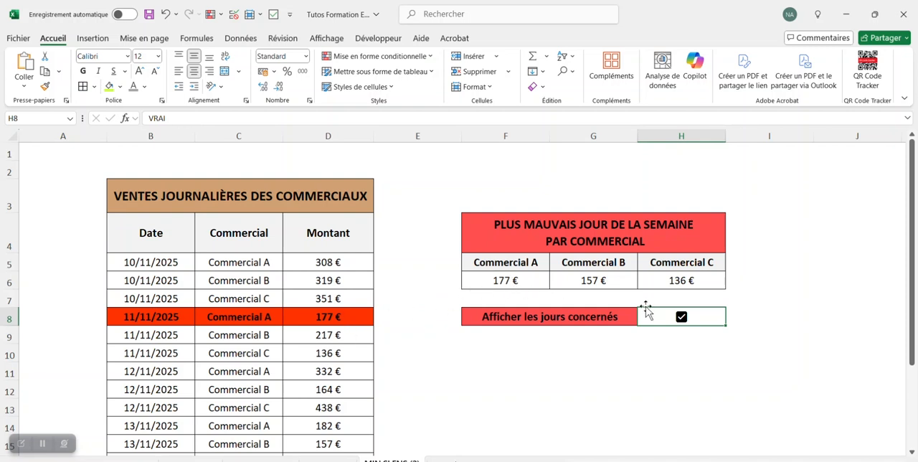
click(682, 319)
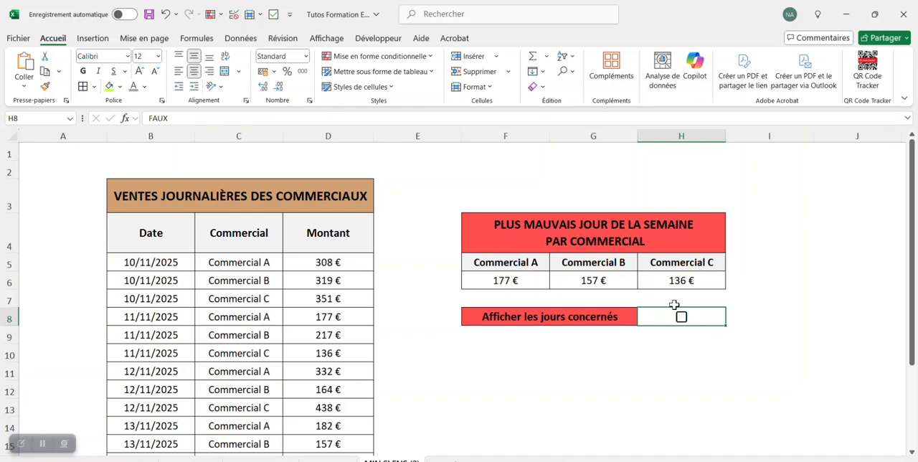
- Select the sales data from B5 down through column D and open the conditional formatting rules manager
scroll(152, 256, down, 1)
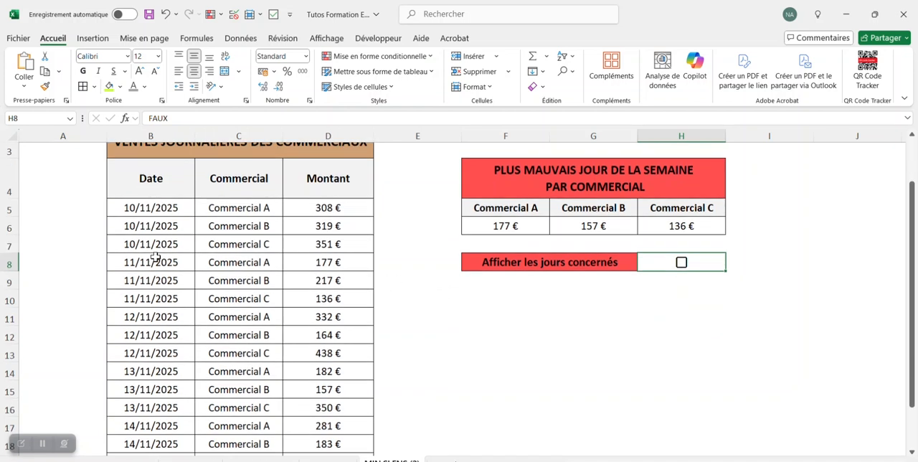
click(505, 405)
drag(151, 207, 366, 413)
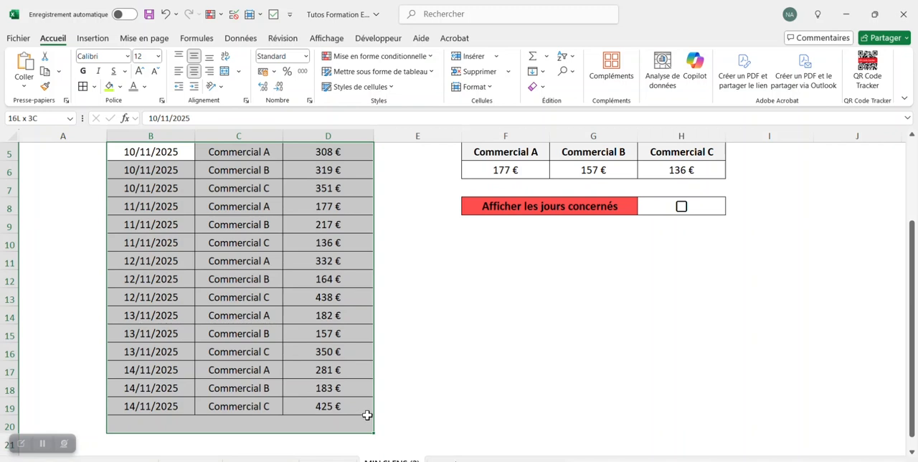
scroll(366, 287, up, 1)
click(390, 57)
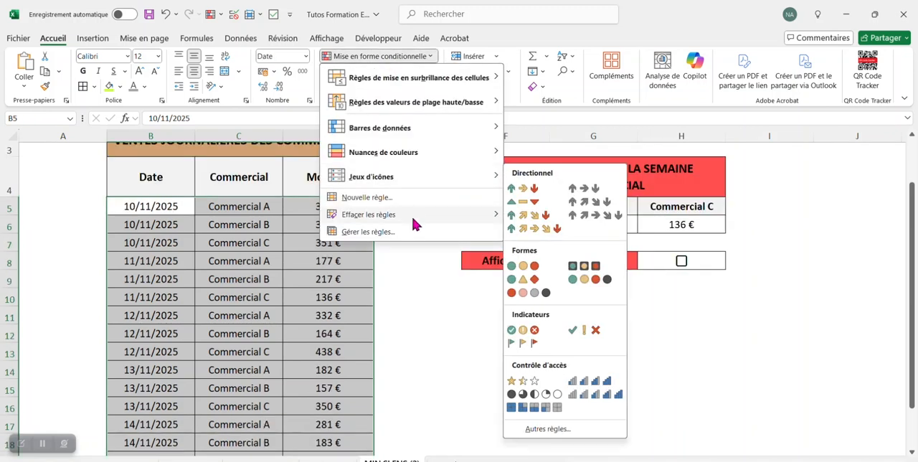
click(404, 231)
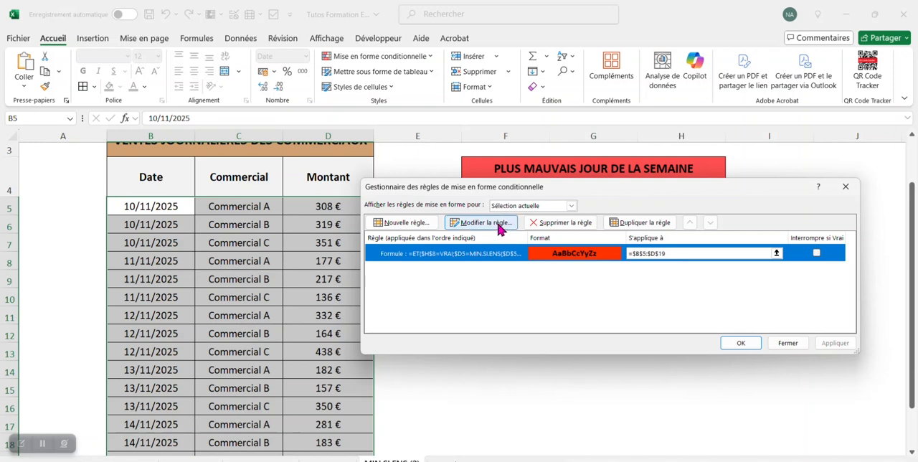
- Edit the existing rule's format to use the lighter custom fill colour #FF4B21
click(499, 223)
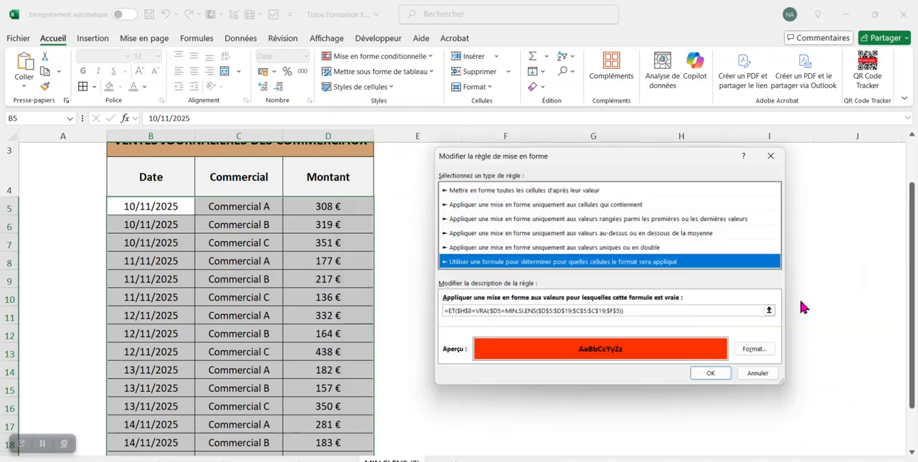
click(764, 351)
click(571, 248)
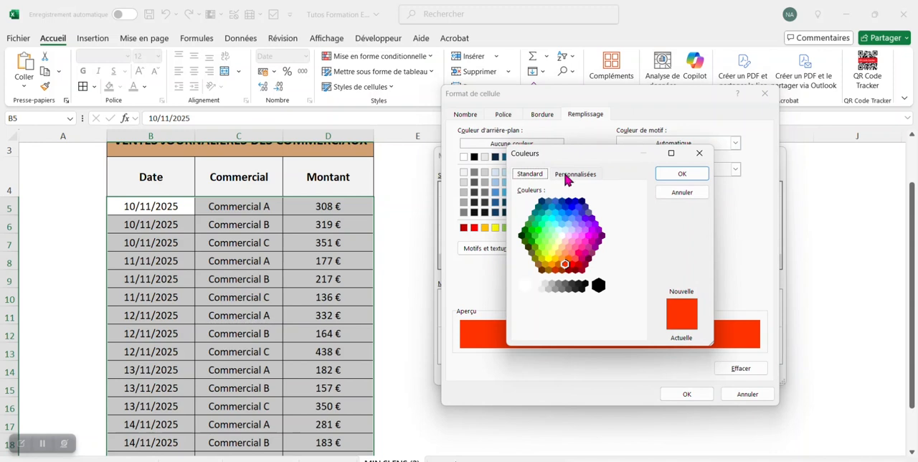
click(568, 175)
mouse_move(640, 227)
mouse_down()
mouse_move(636, 220)
mouse_move(638, 227)
mouse_up()
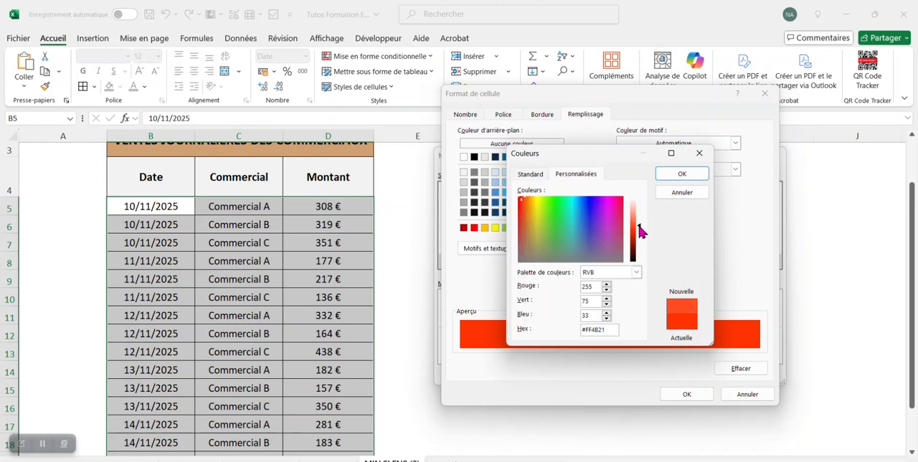
click(679, 174)
click(685, 394)
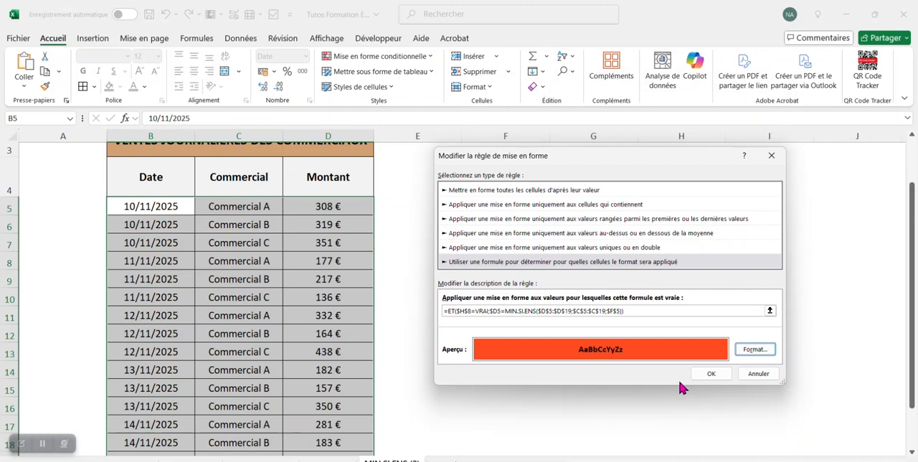
click(709, 372)
- Duplicate the rule and change the copy's MIN.SI.ENS criterion to $G$5 for Commercial B
click(630, 225)
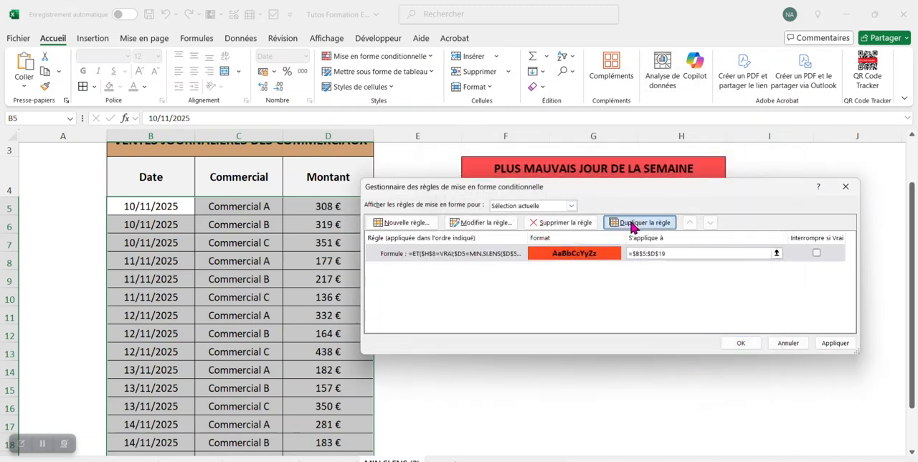
click(490, 231)
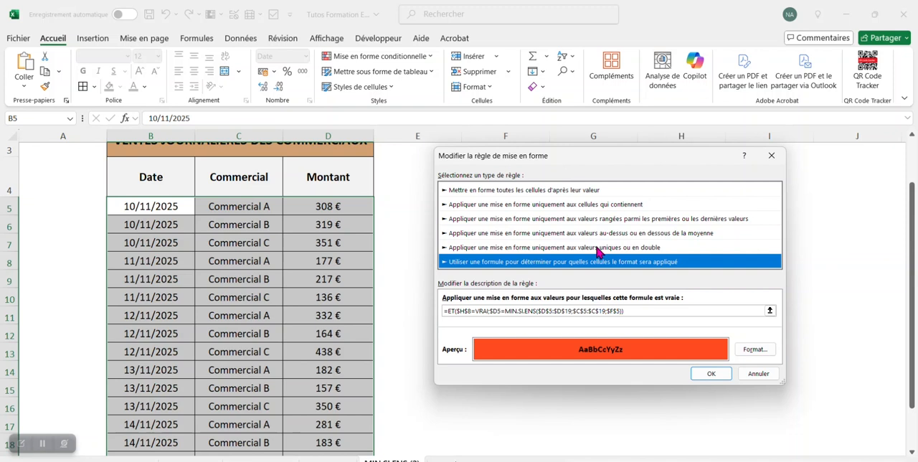
click(770, 312)
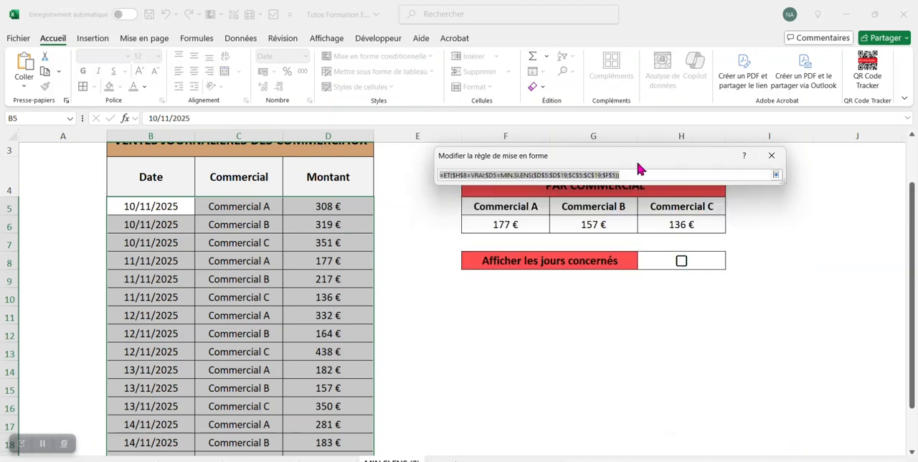
drag(637, 164, 637, 121)
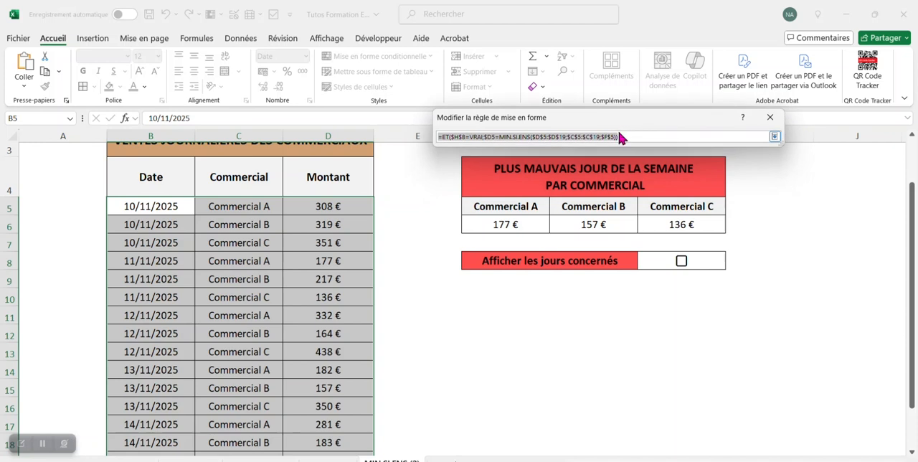
click(626, 137)
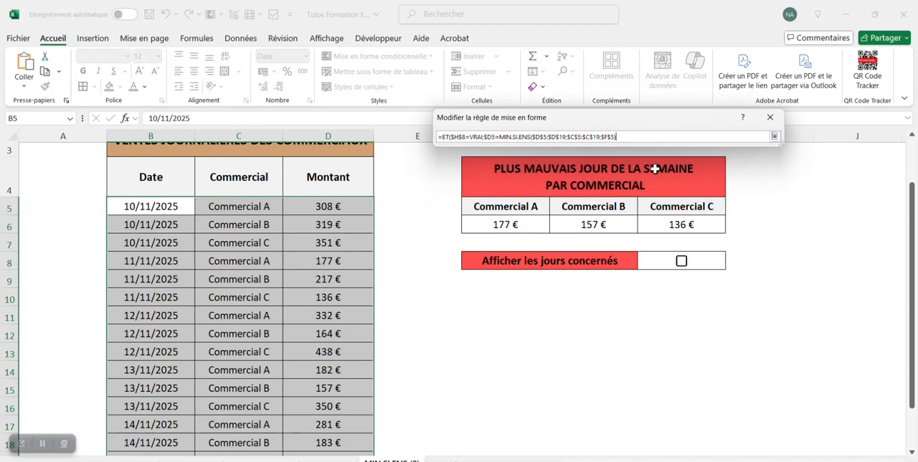
click(625, 207)
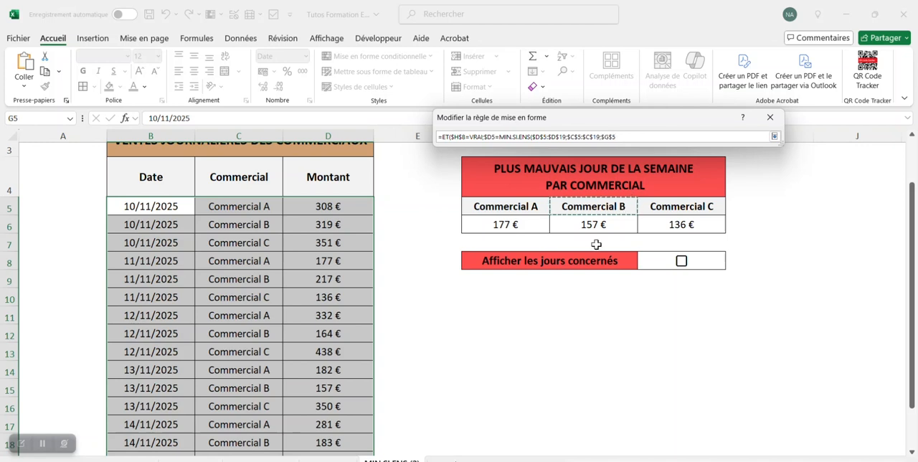
text())
click(774, 137)
click(717, 337)
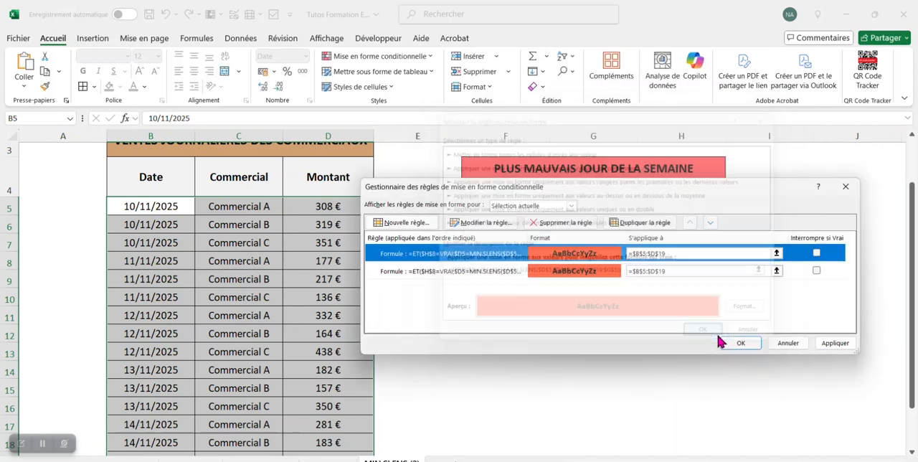
- Duplicate the Commercial B rule, change the copy's criterion to $H$5 for Commercial C, and apply all the rules
click(631, 227)
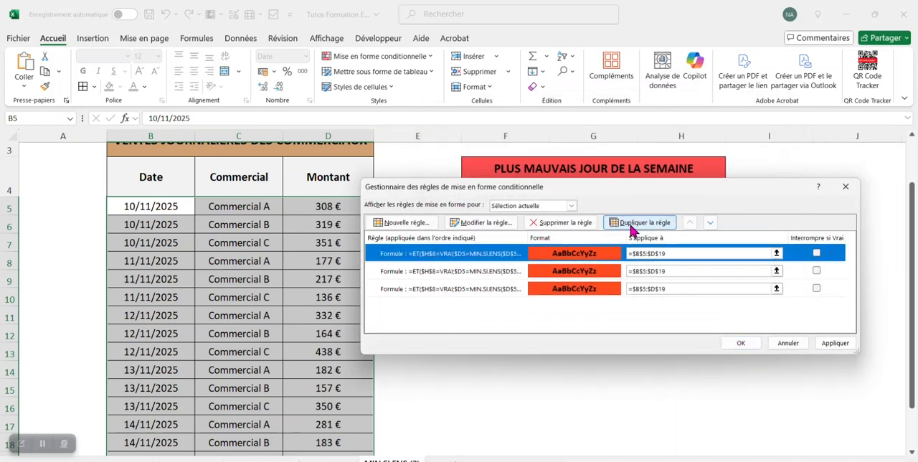
click(488, 223)
click(624, 310)
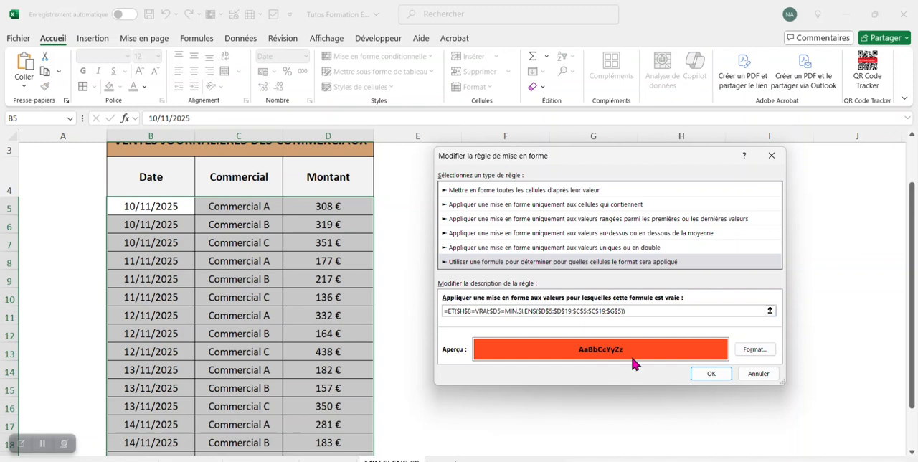
key(BackSpace)
click(769, 310)
click(698, 208)
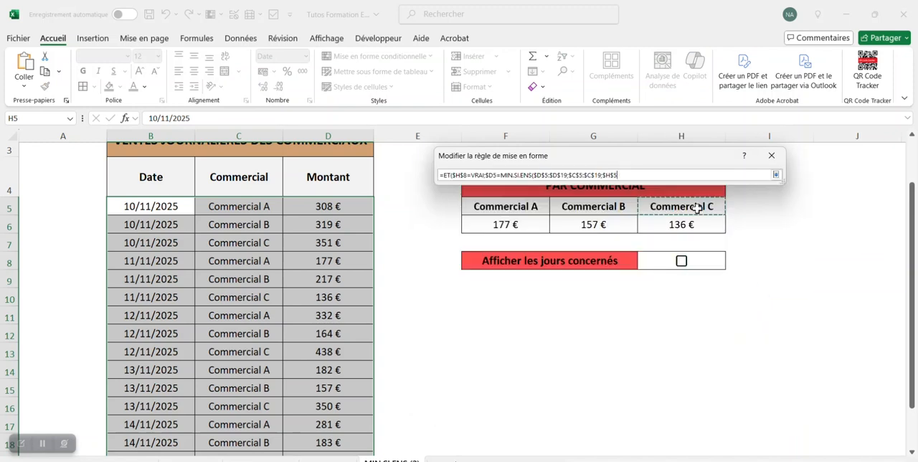
text()))
click(776, 176)
click(699, 373)
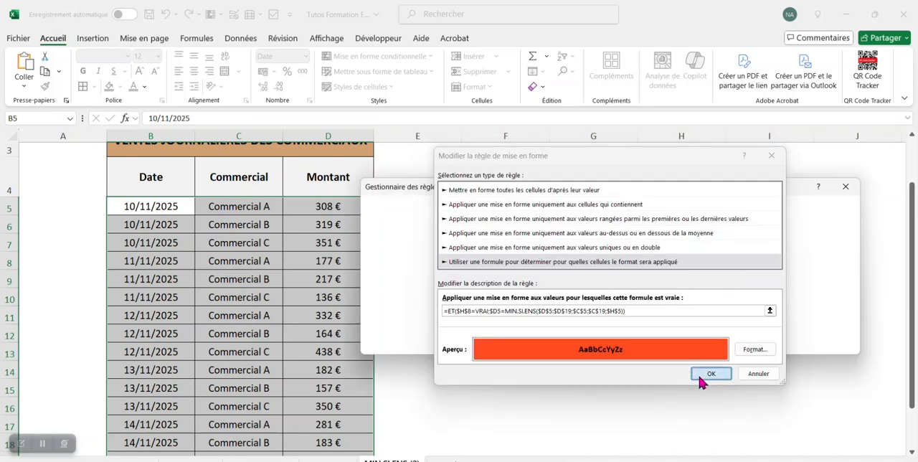
click(741, 343)
click(742, 334)
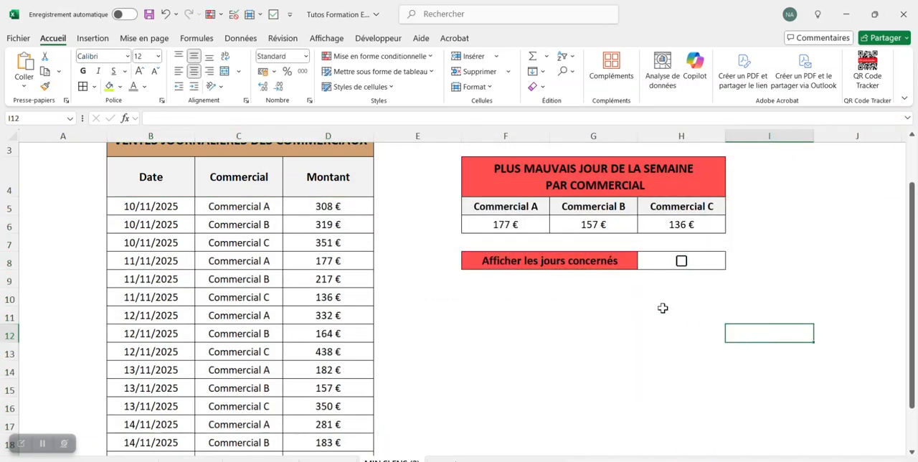
- Test the three rules by toggling the H8 checkbox, leave it ticked, and review the sales table
click(683, 261)
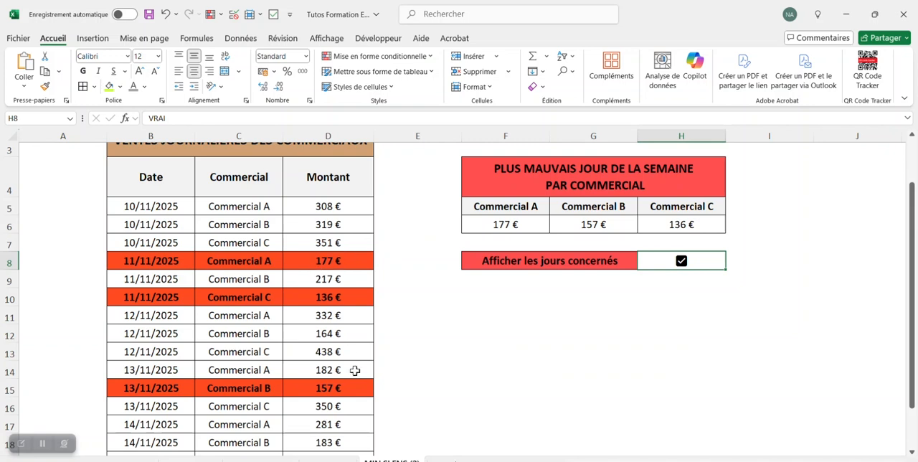
click(475, 318)
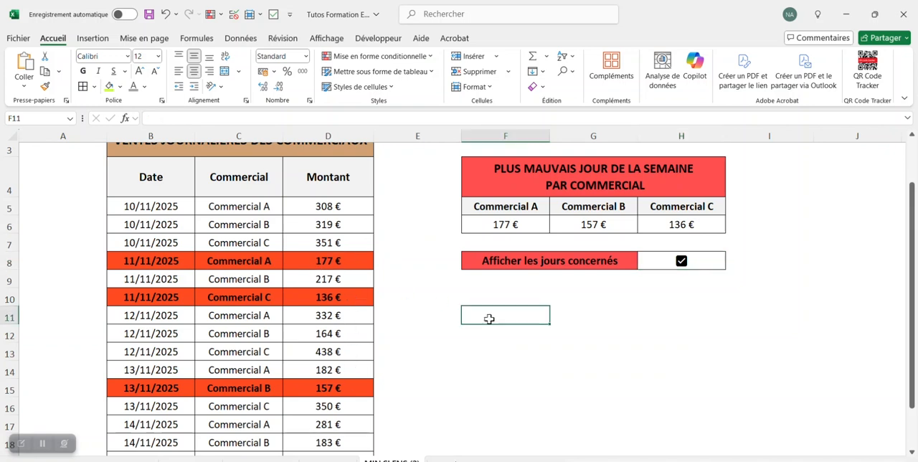
click(681, 261)
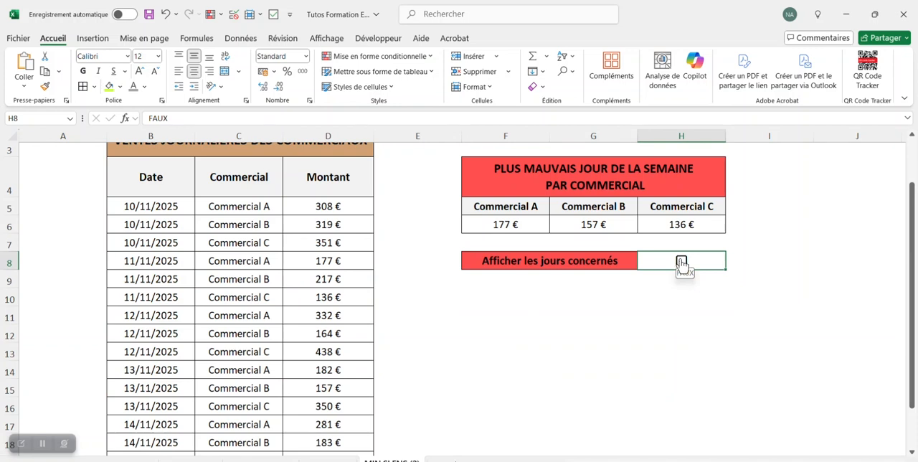
click(681, 262)
scroll(669, 363, up, 1)
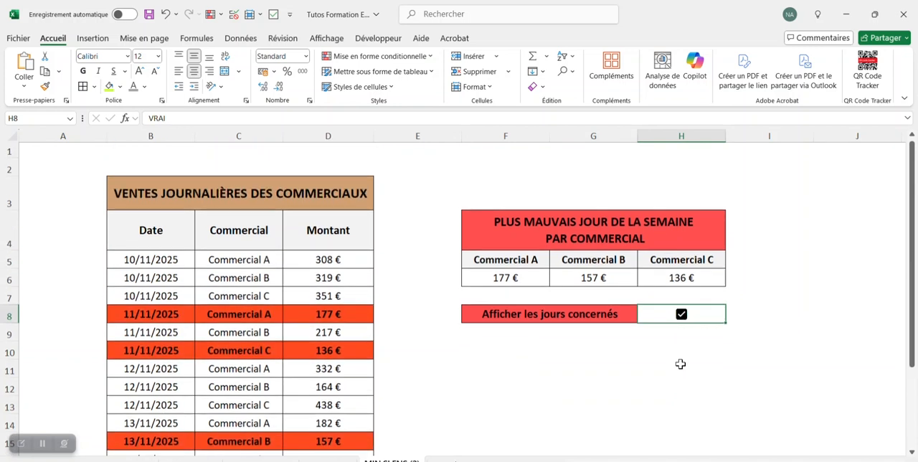
scroll(787, 362, down, 1)
scroll(785, 362, up, 1)
scroll(784, 363, down, 1)
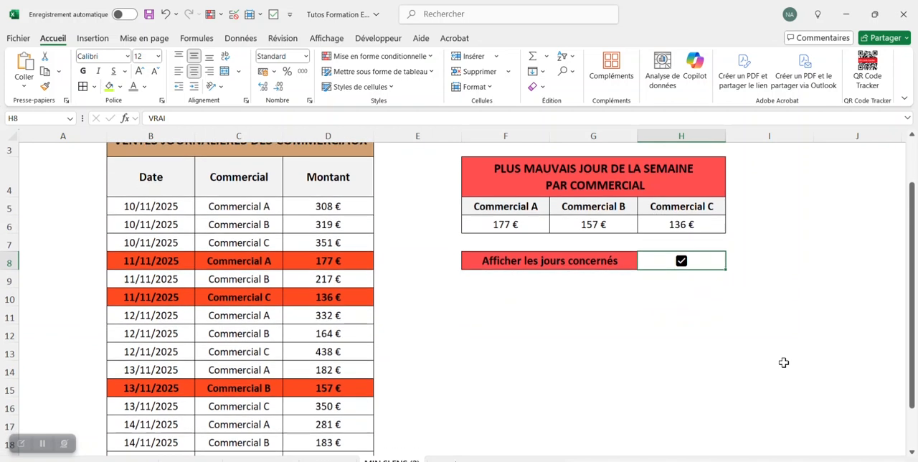